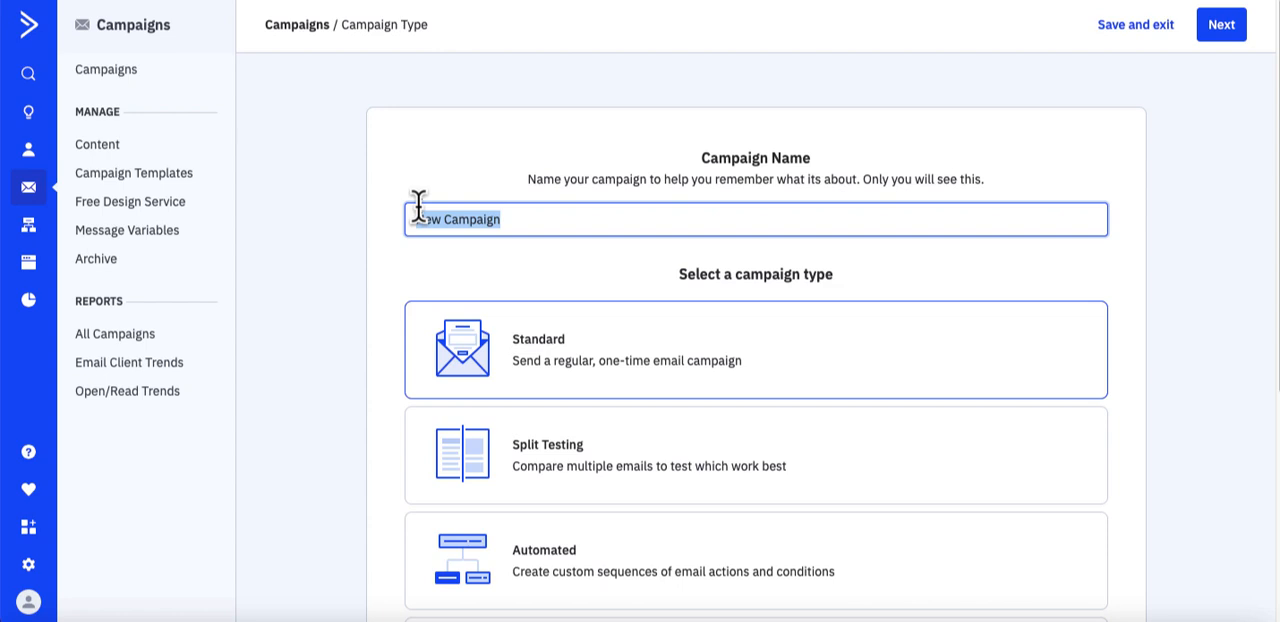
- Name the new campaign "test" and continue with the Standard campaign type
left_click_drag(500, 230, 393, 213)
type("test")
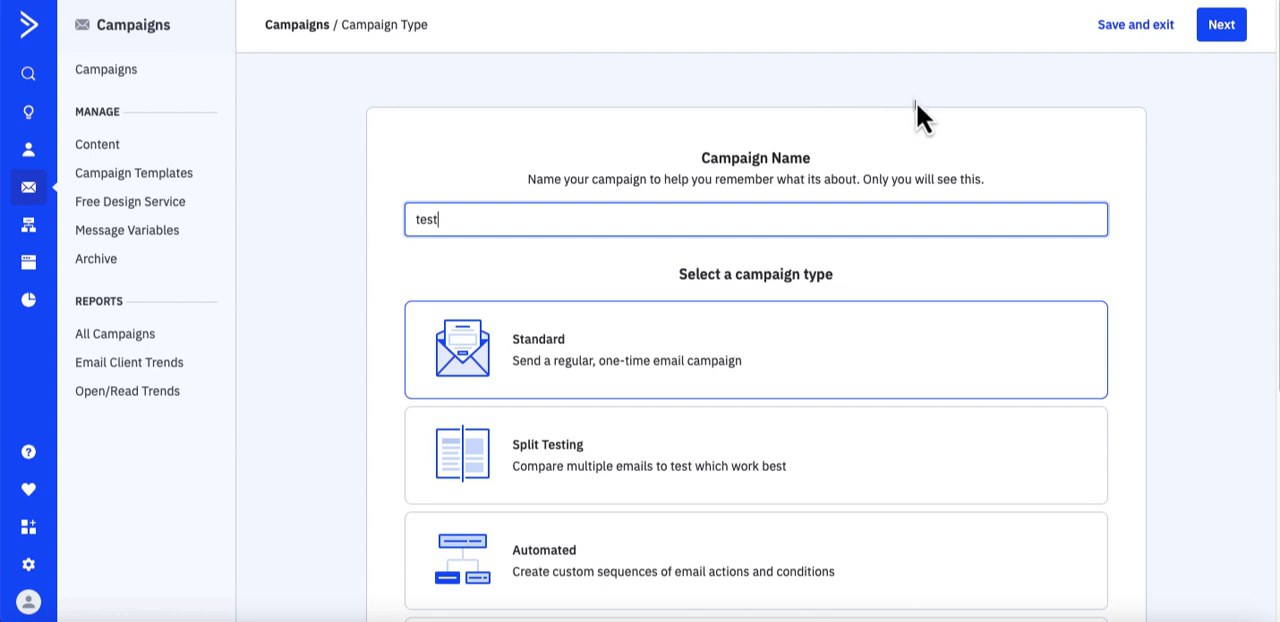
left_click(1220, 28)
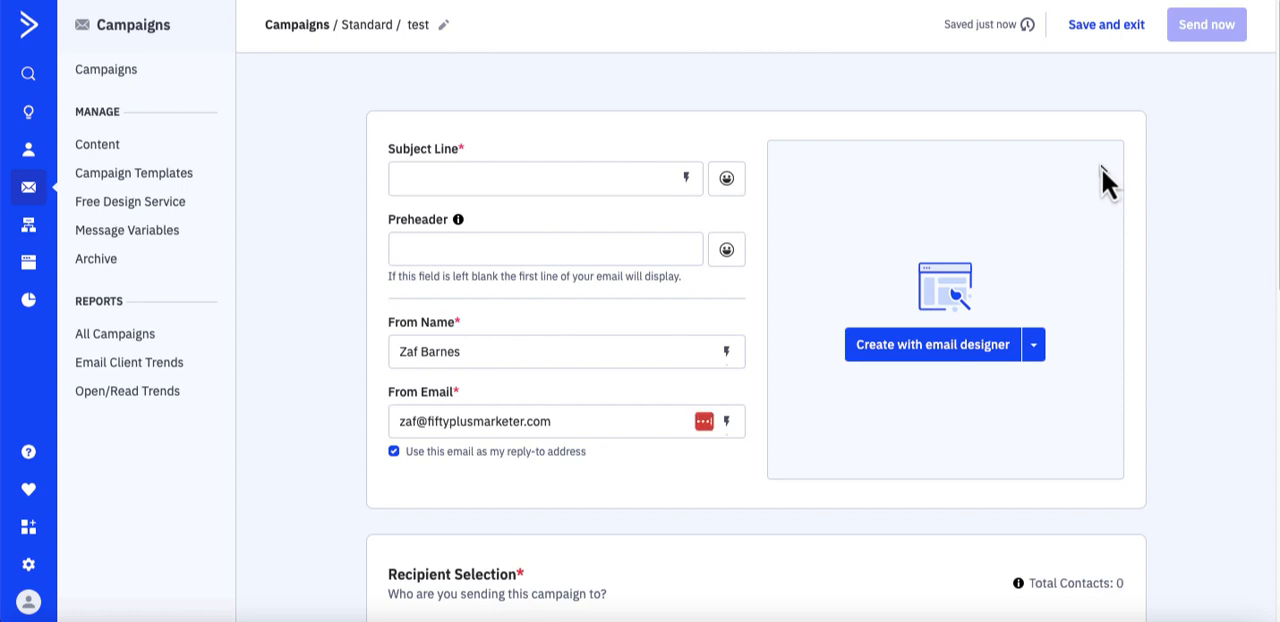
- Enter "Have you seen this yet?" as the campaign's subject line
left_click(556, 182)
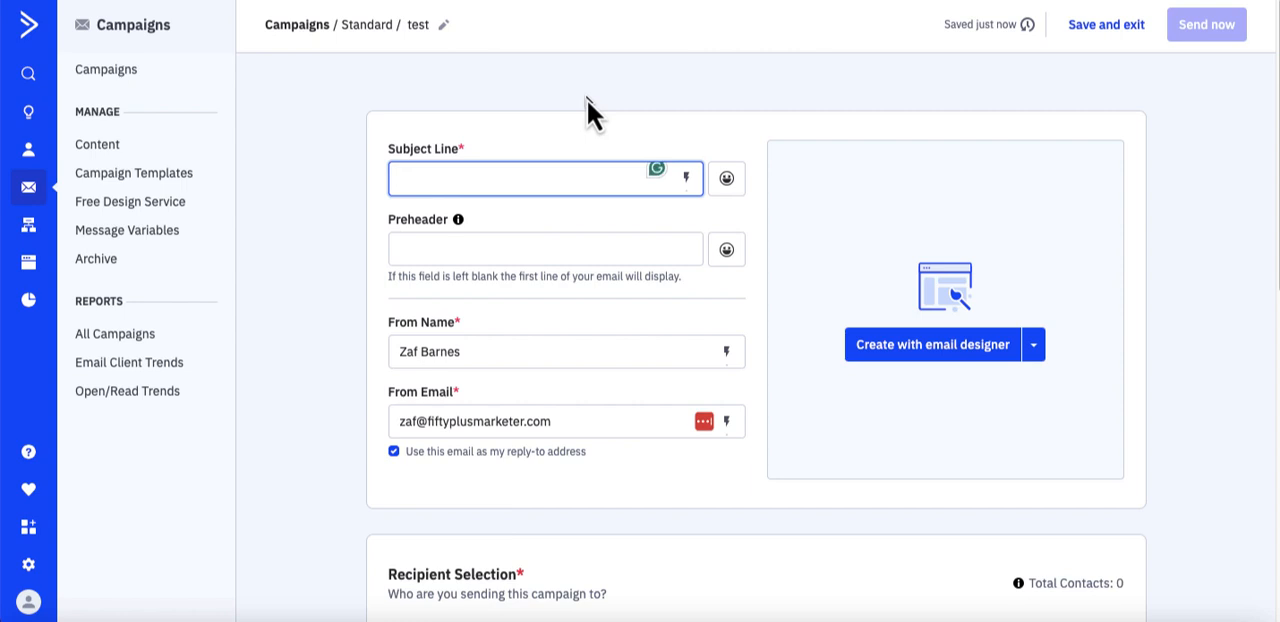
type("Have you")
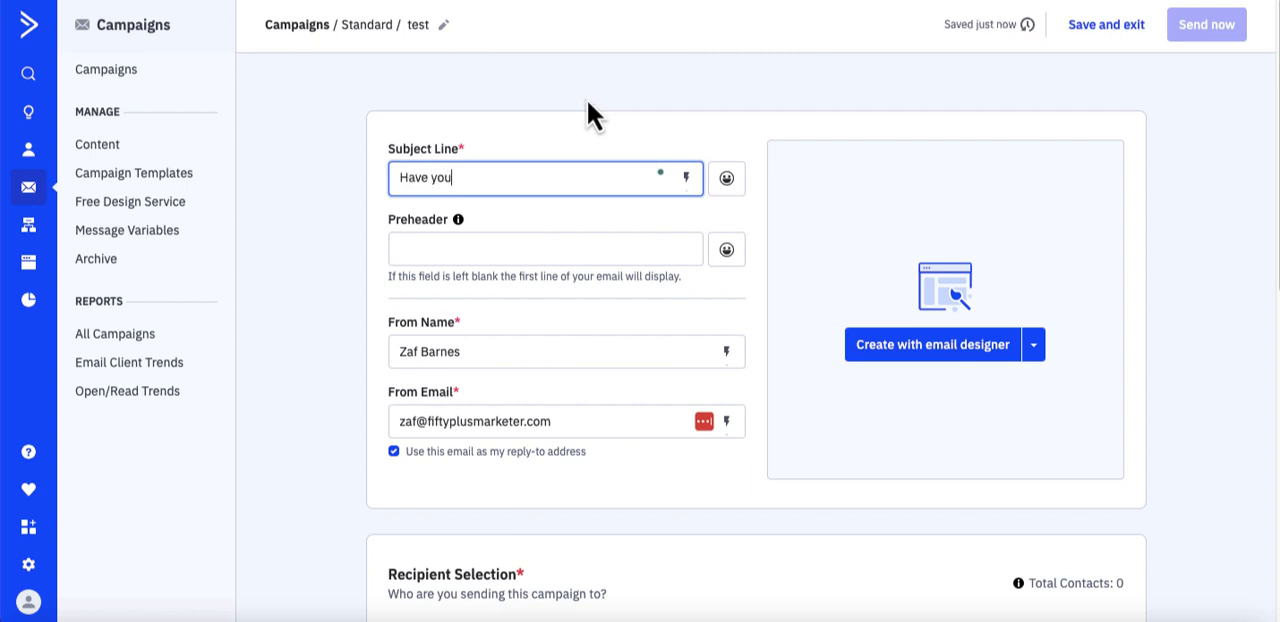
type(" seen this yet")
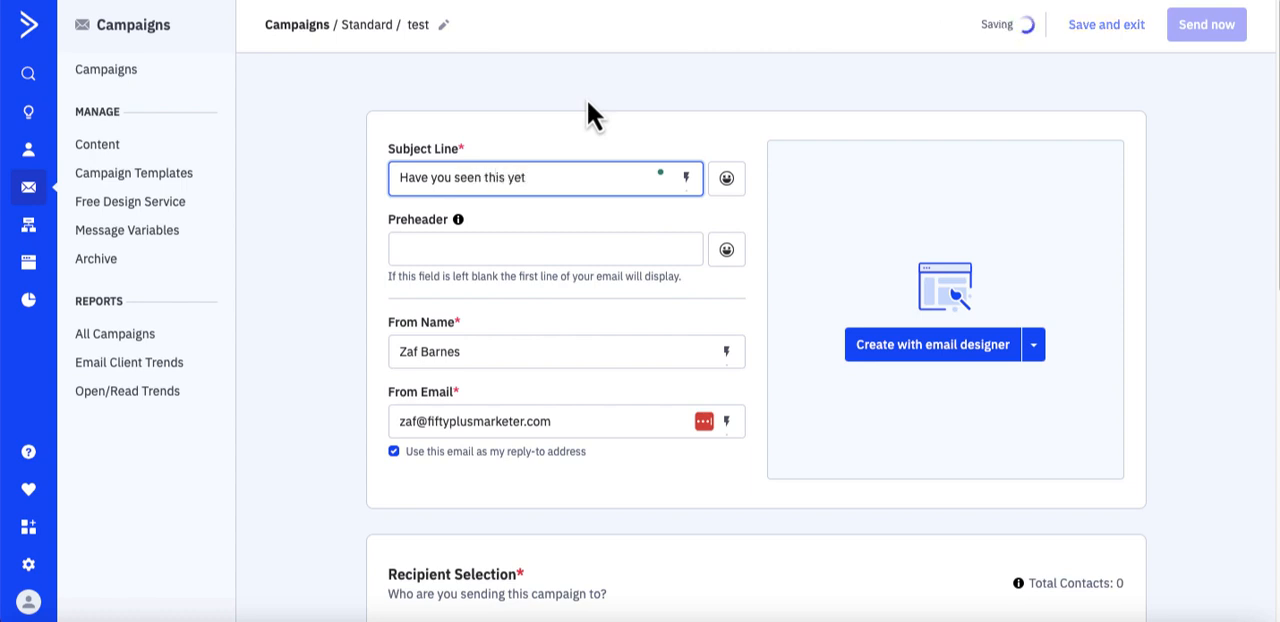
type("?")
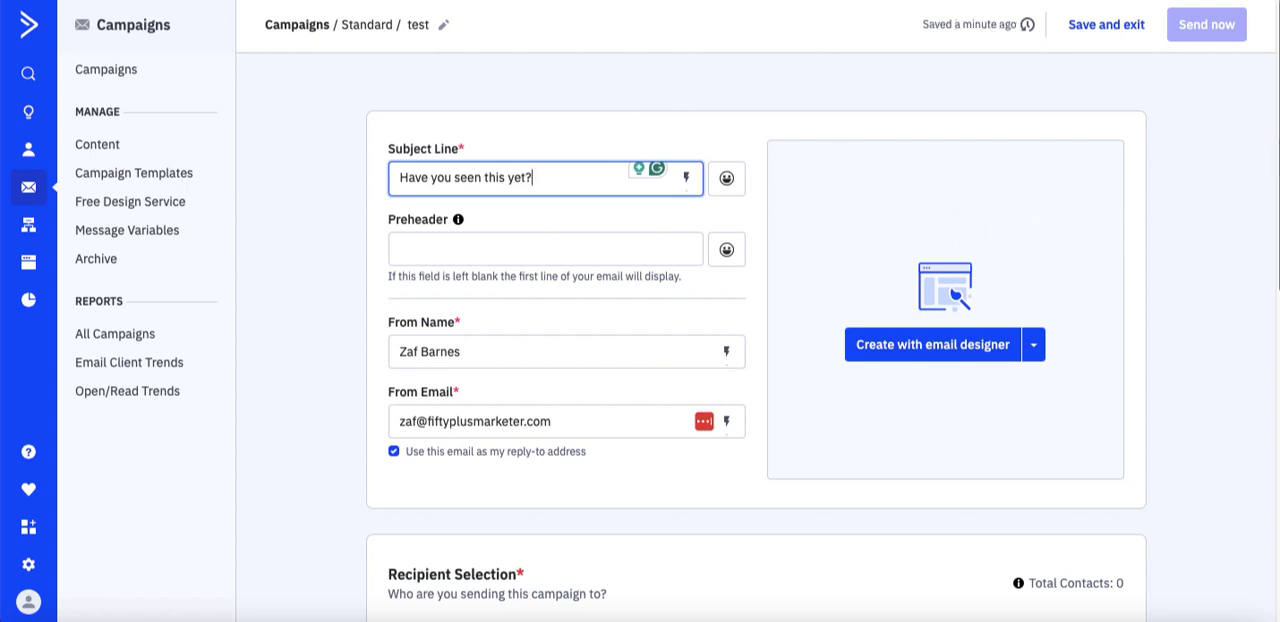
- Review the campaign's recipient, schedule, tracking, address and archive settings
scroll(1276, 230, "down", 3)
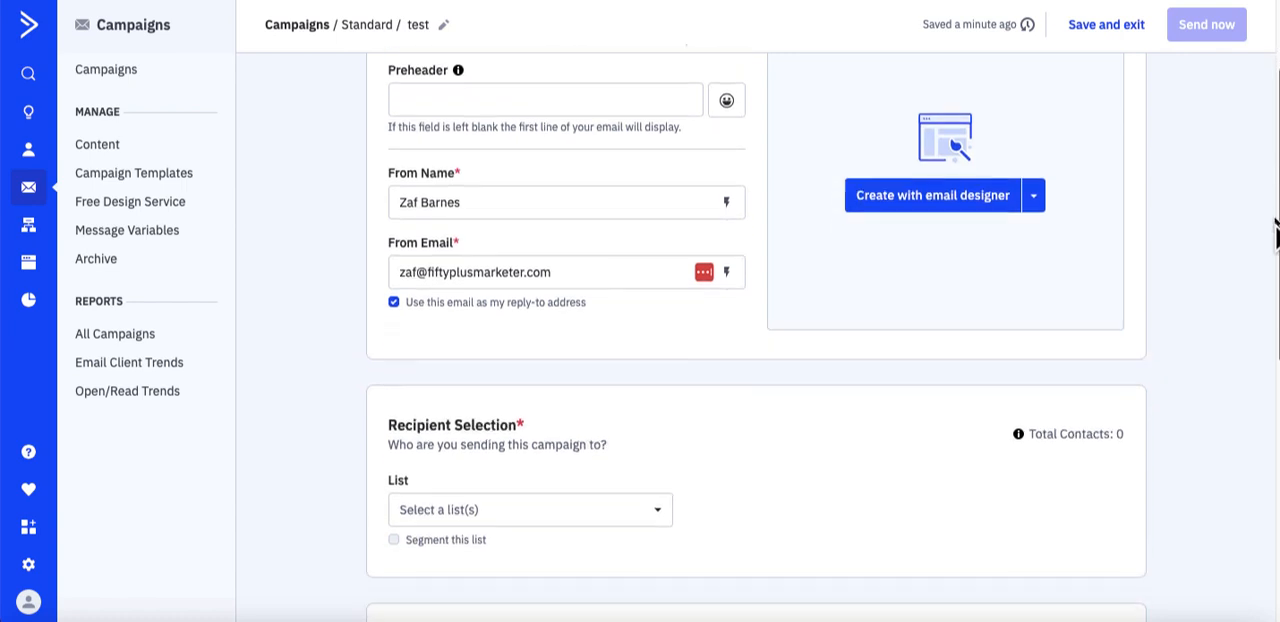
scroll(1276, 230, "down", 5)
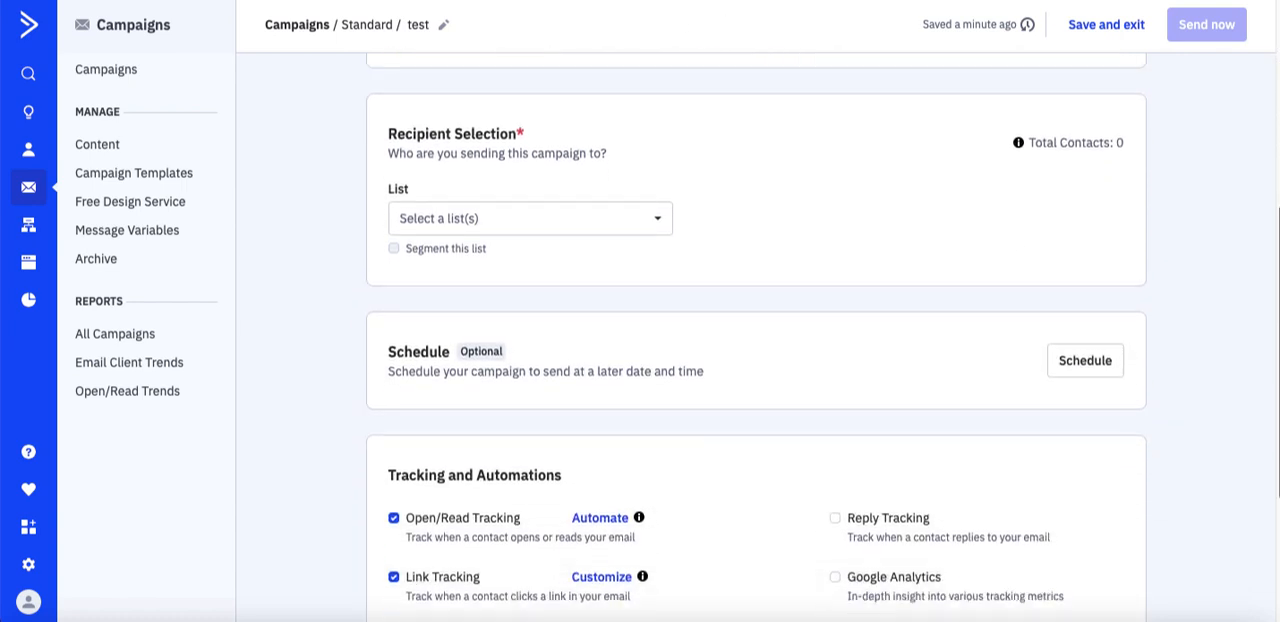
scroll(1277, 432, "down", 3)
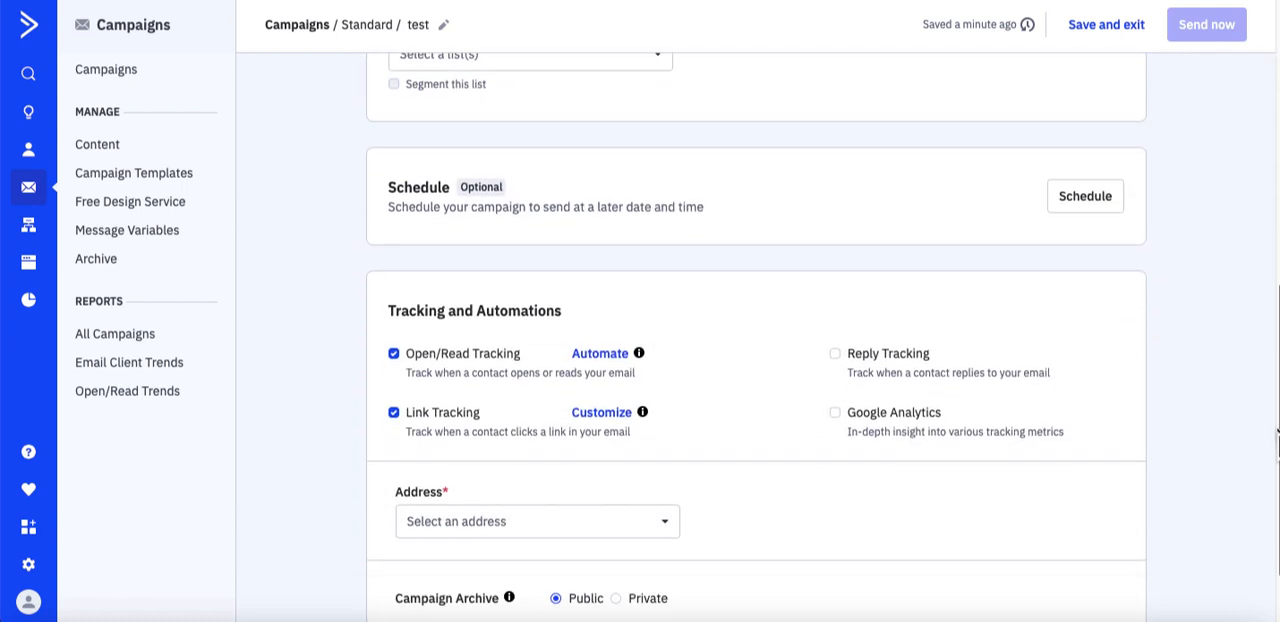
scroll(1277, 432, "down", 2)
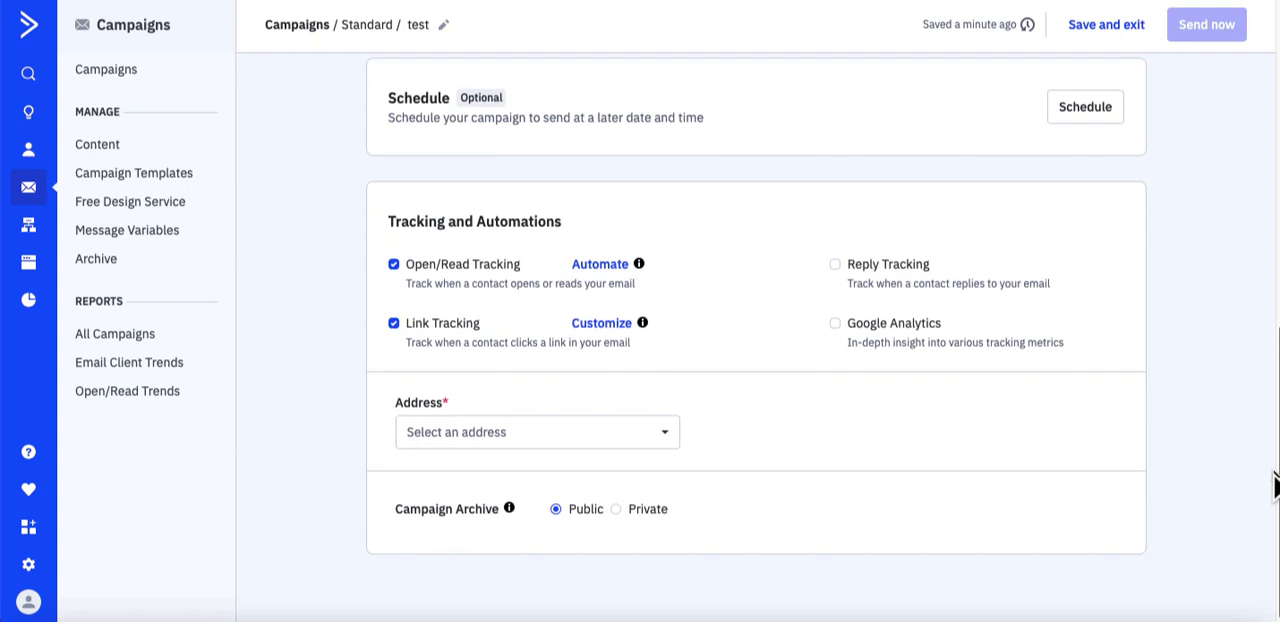
left_click_drag(1274, 472, 1273, 484)
left_click_drag(1277, 466, 1252, 101)
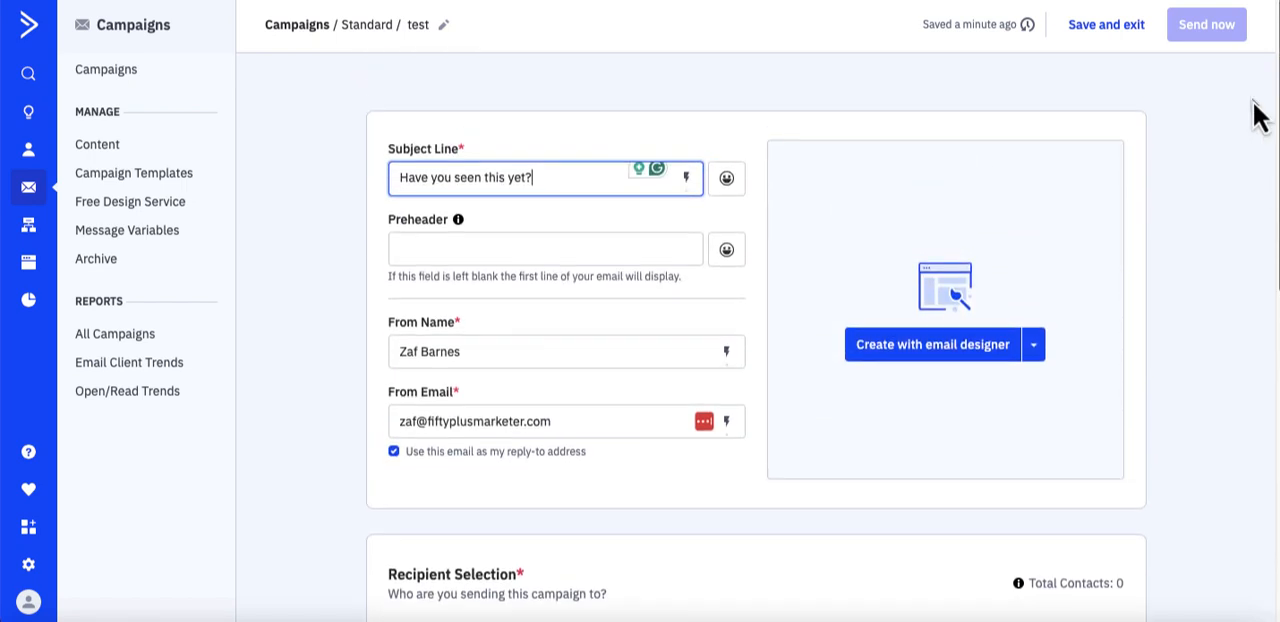
- Create the email with the Classic designer, starting from scratch on a blank canvas
left_click(1036, 352)
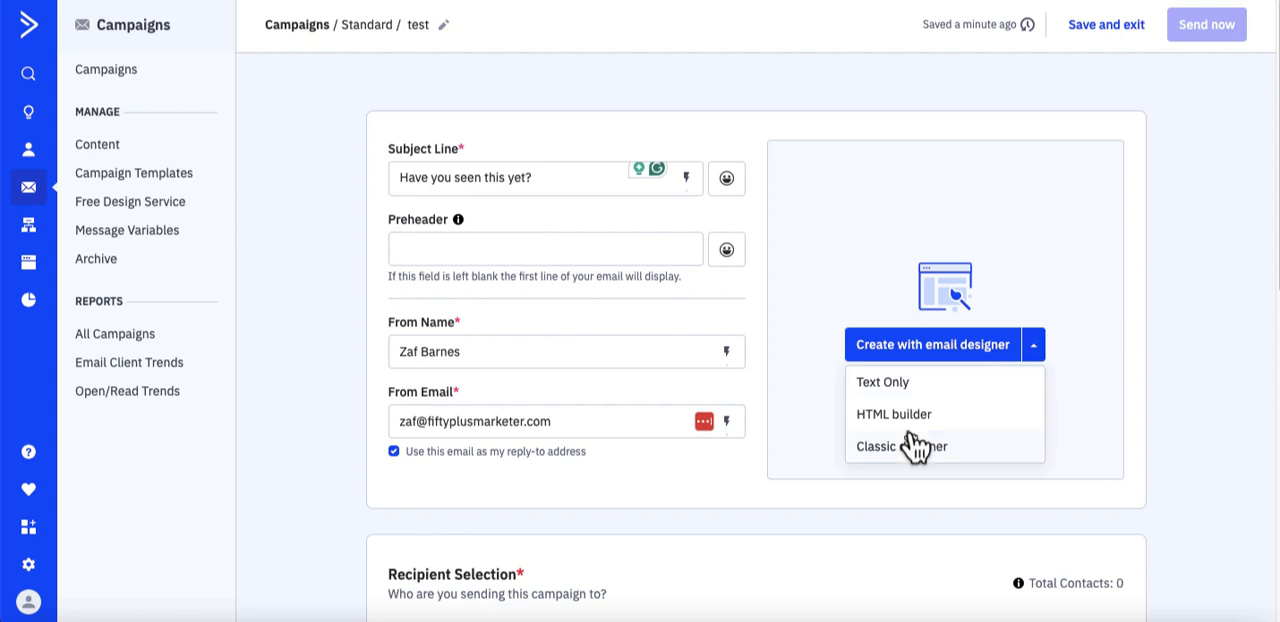
left_click(909, 448)
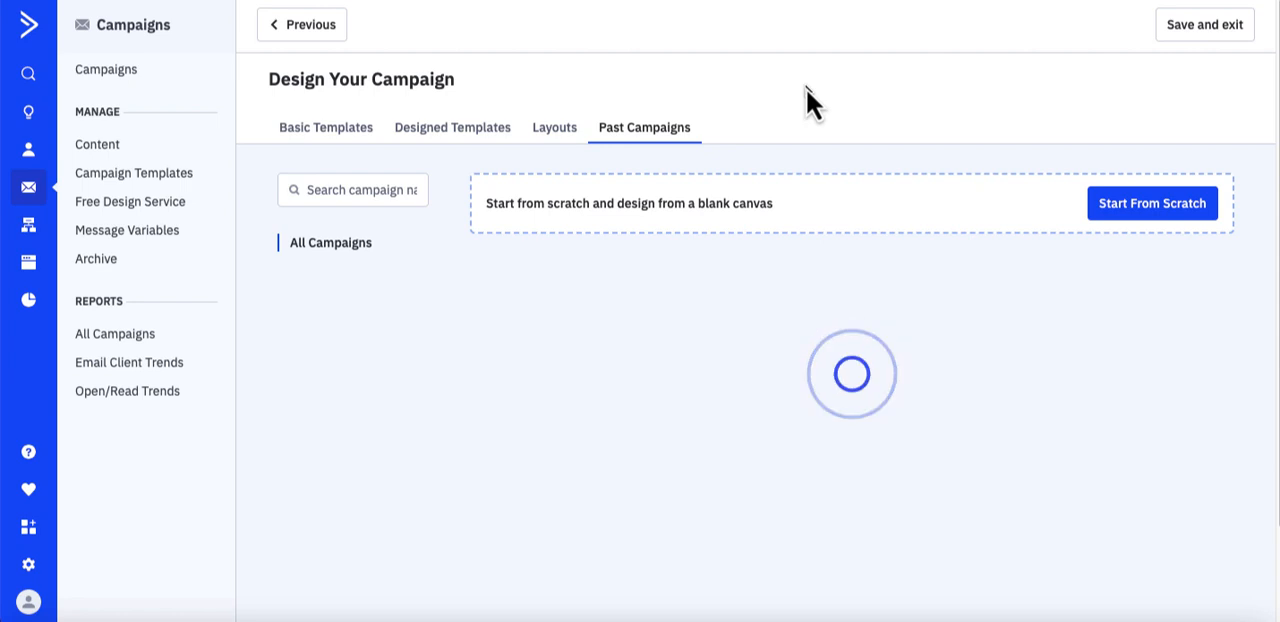
left_click(326, 127)
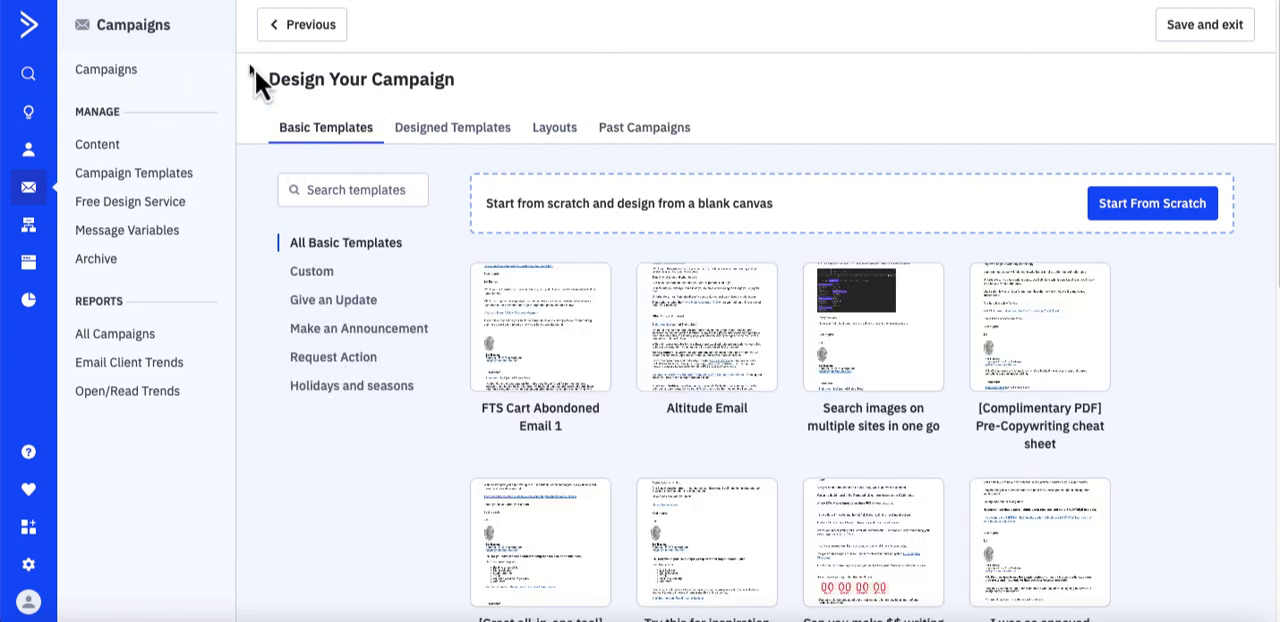
left_click(1099, 206)
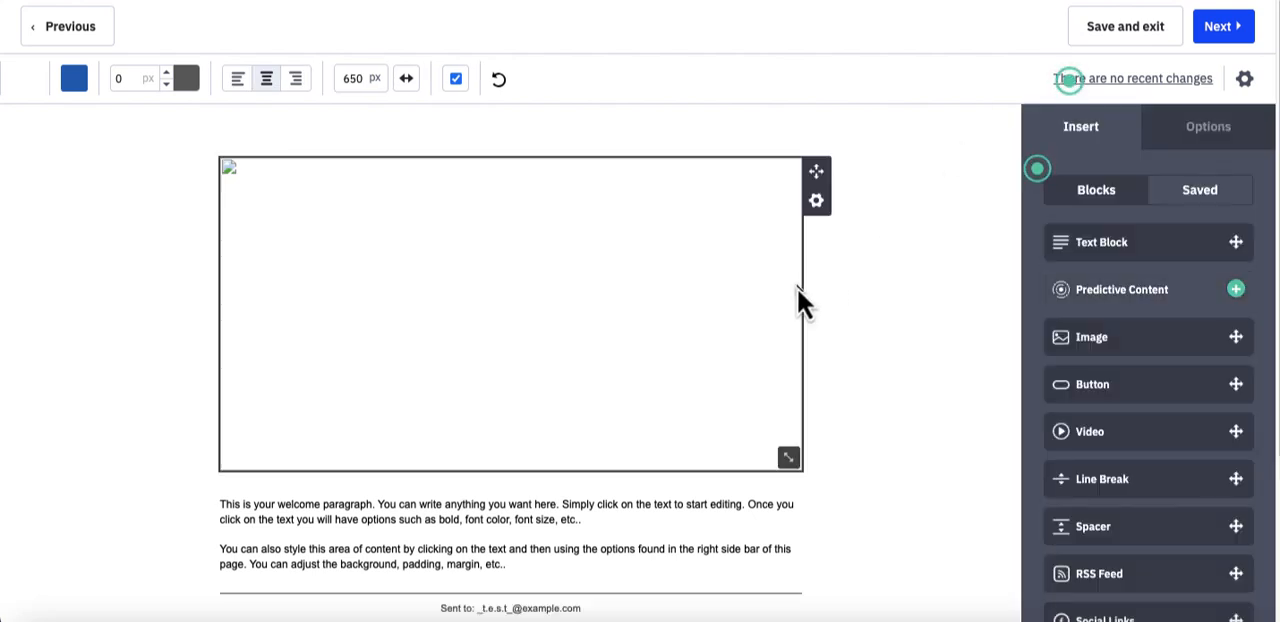
- Delete the placeholder image block above the welcome paragraph and confirm the deletion
left_click(679, 286)
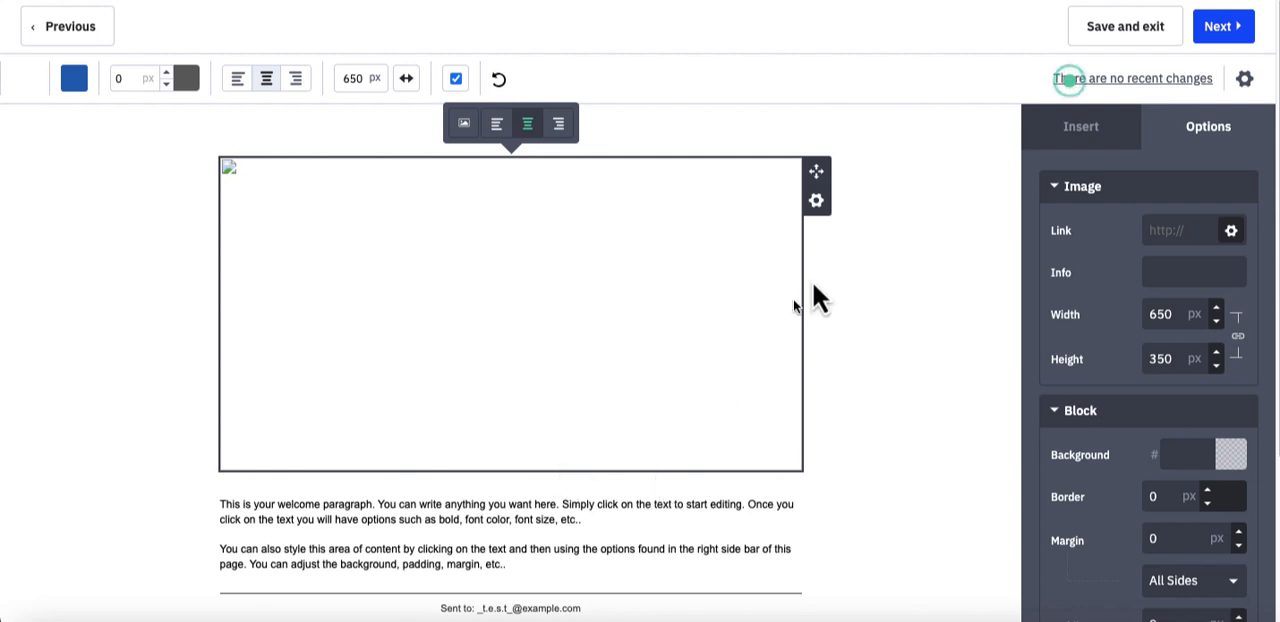
left_click(826, 204)
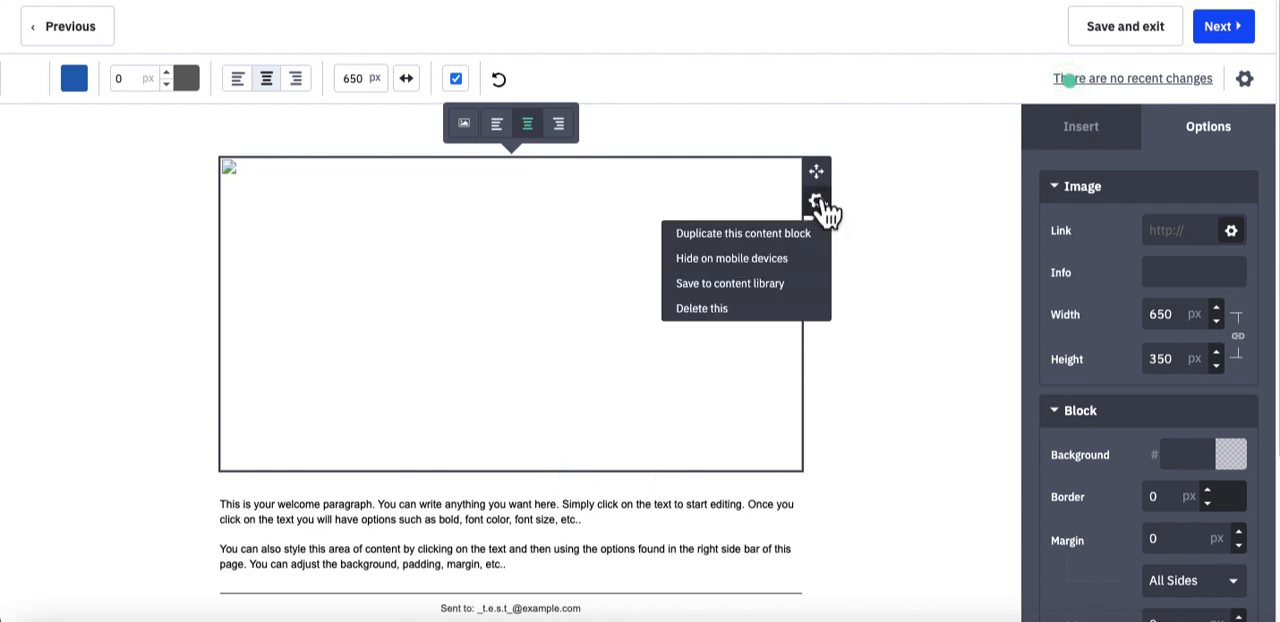
left_click(698, 308)
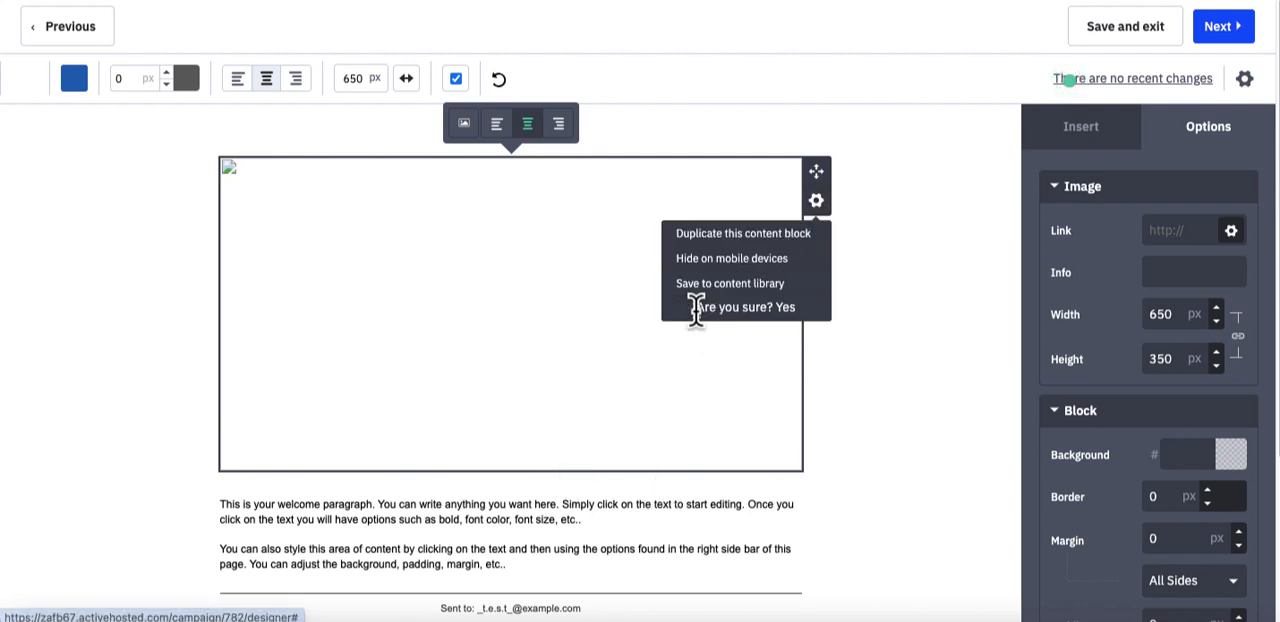
left_click(786, 309)
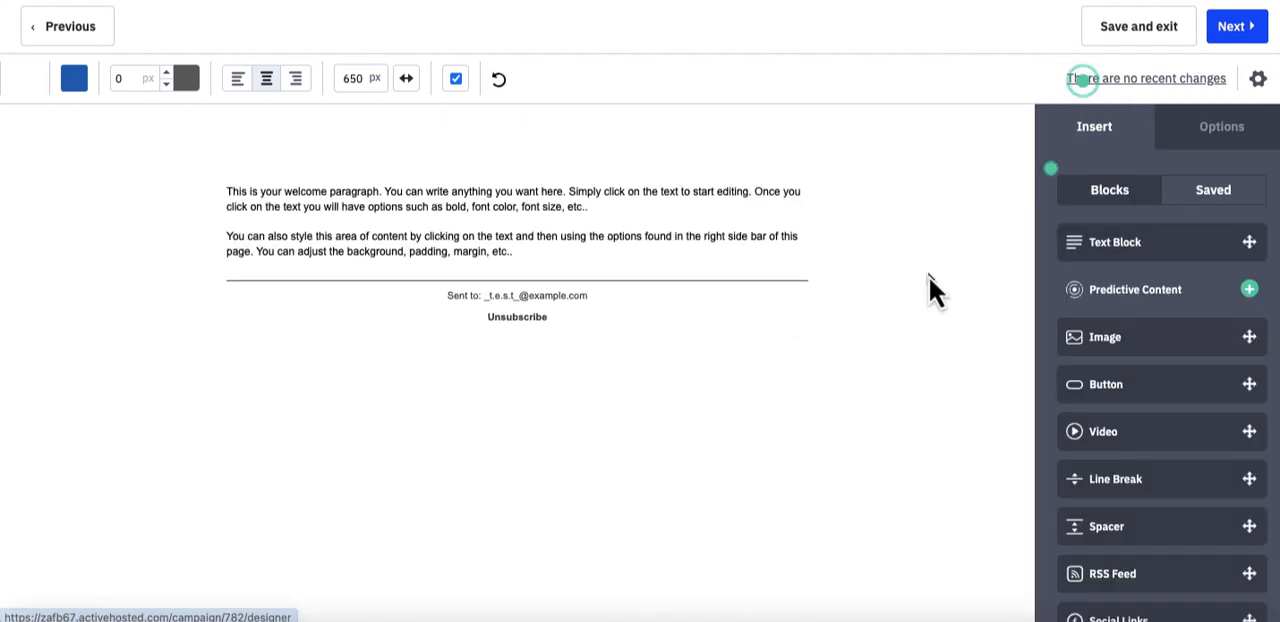
- Replace the placeholder welcome text with the greeting "Hi %FIRSTNAME%," using the contact's First Name personalization
left_click(530, 210)
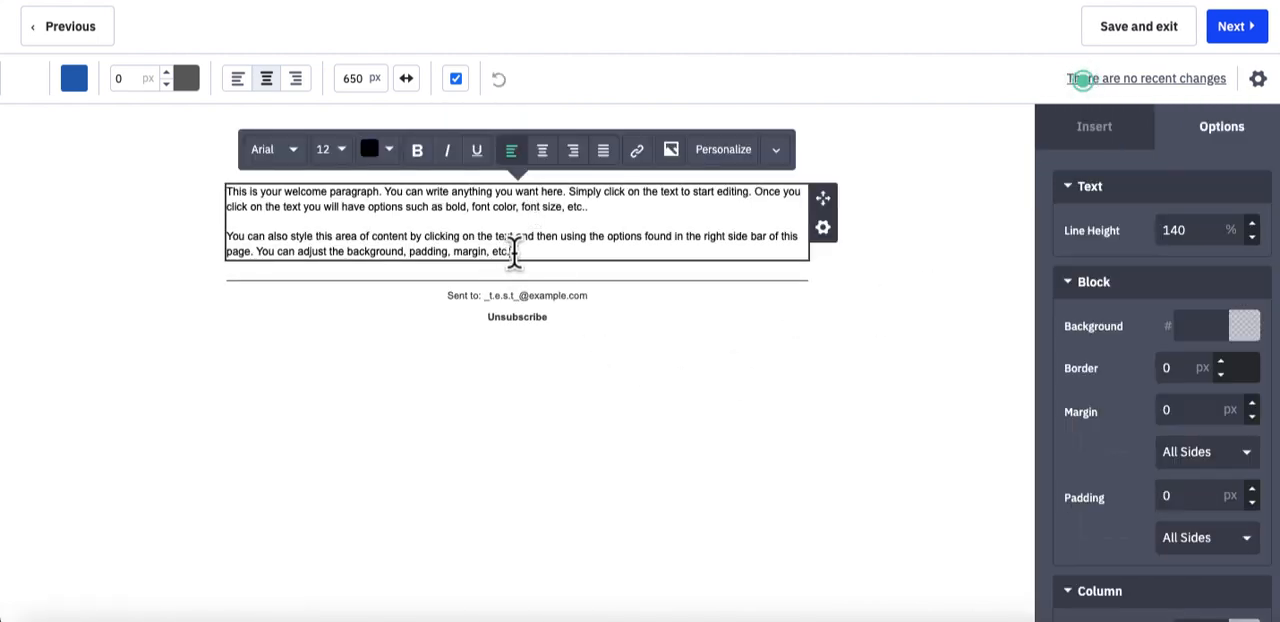
left_click_drag(512, 253, 222, 195)
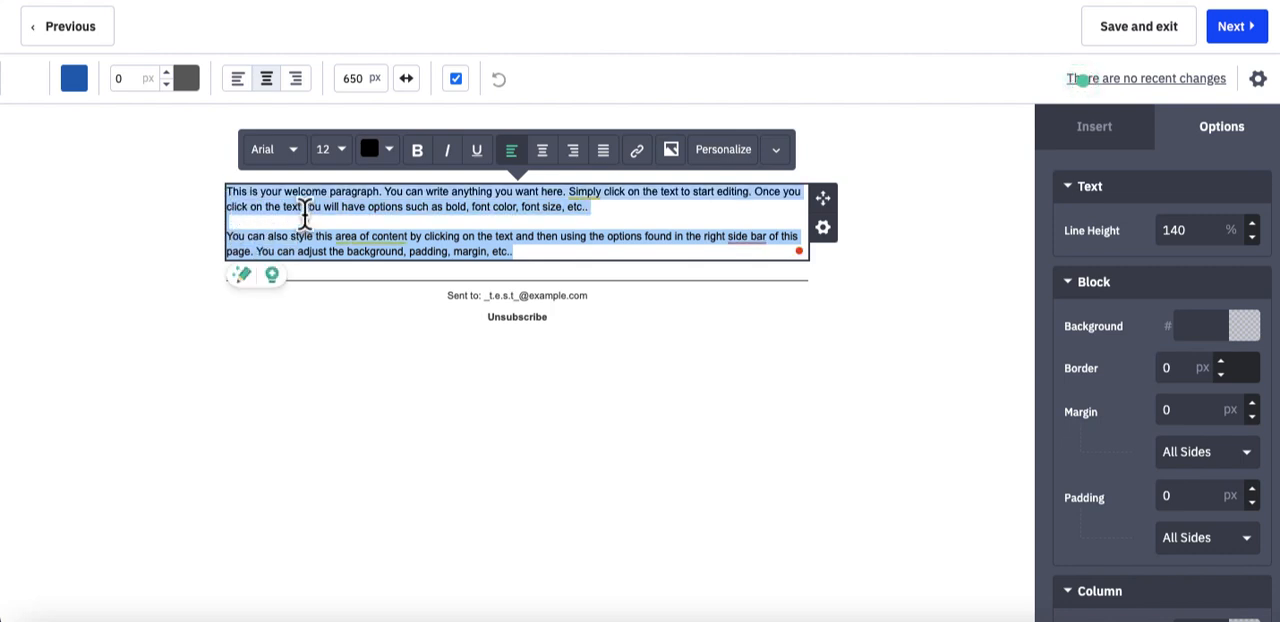
type("Hi")
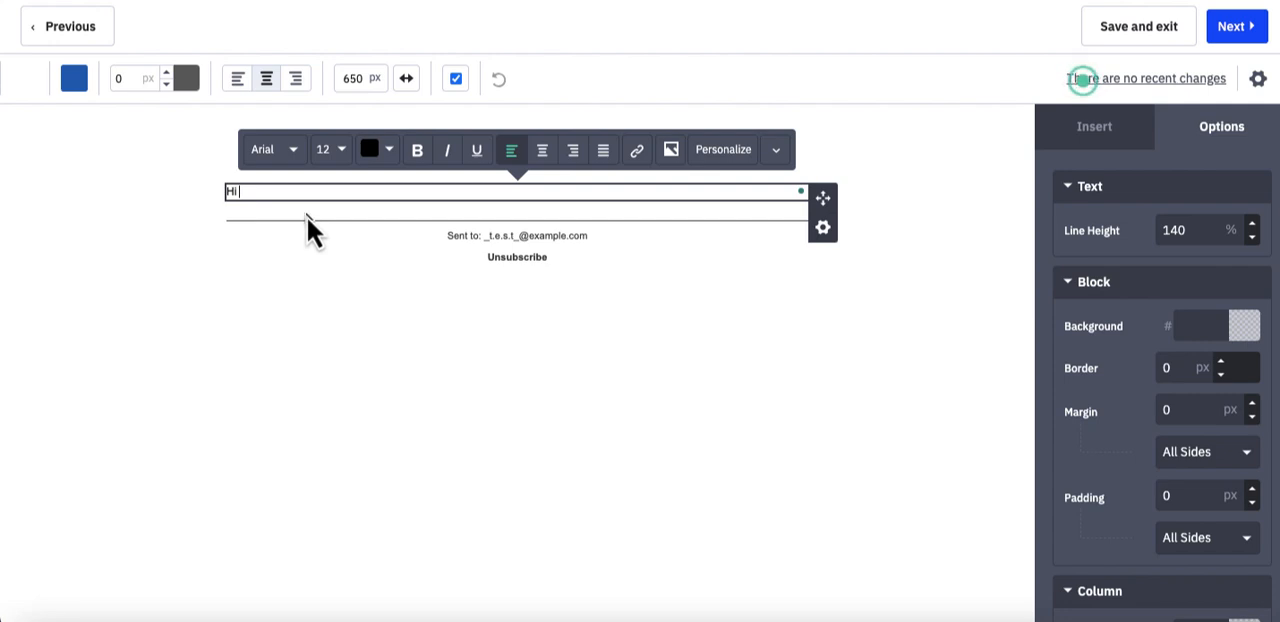
left_click(726, 154)
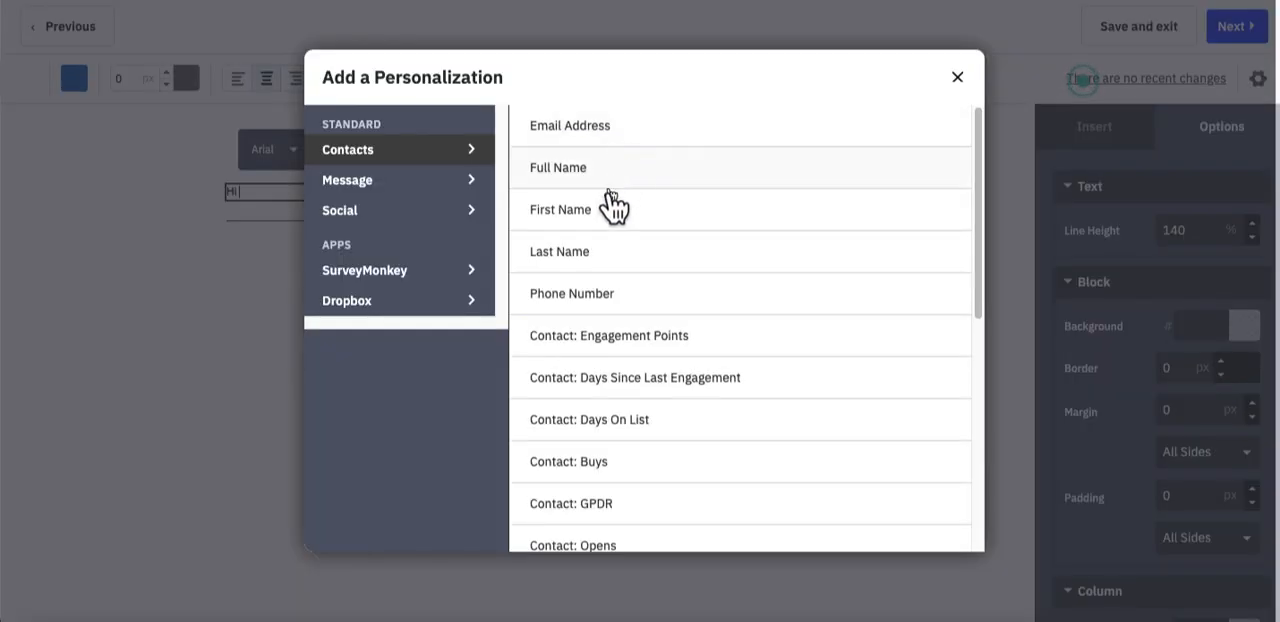
left_click(578, 210)
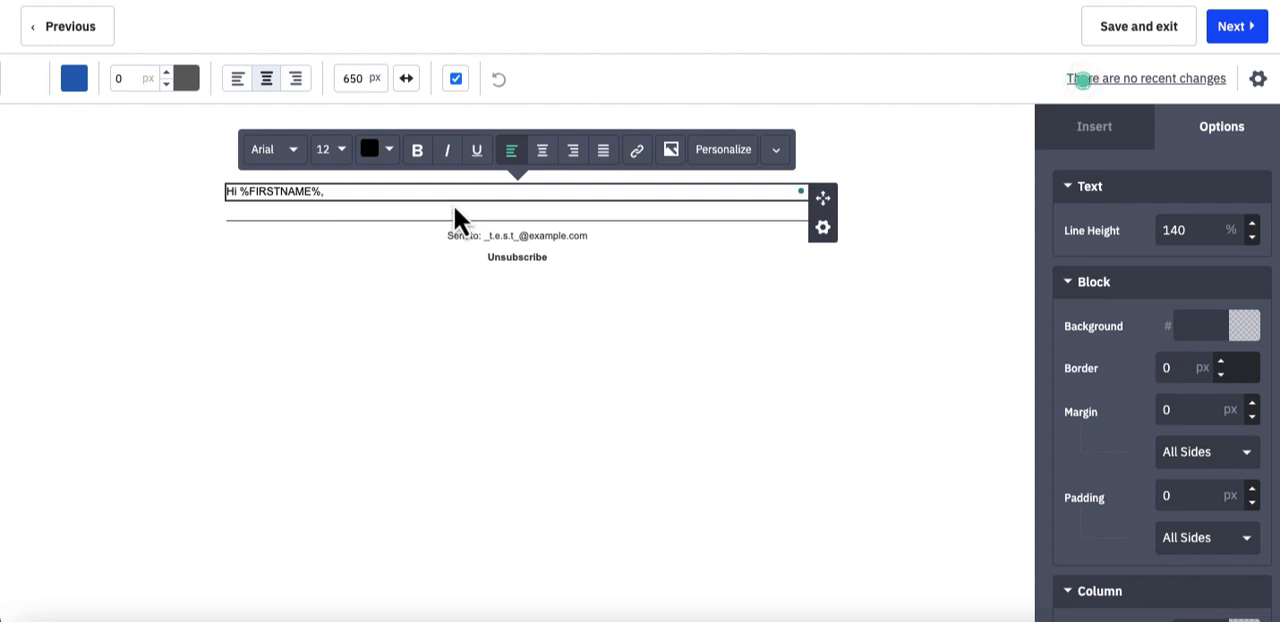
- Add the paragraph "Did you manage to see yesterday's email?" below the greeting, separated by a blank line
key("Return")
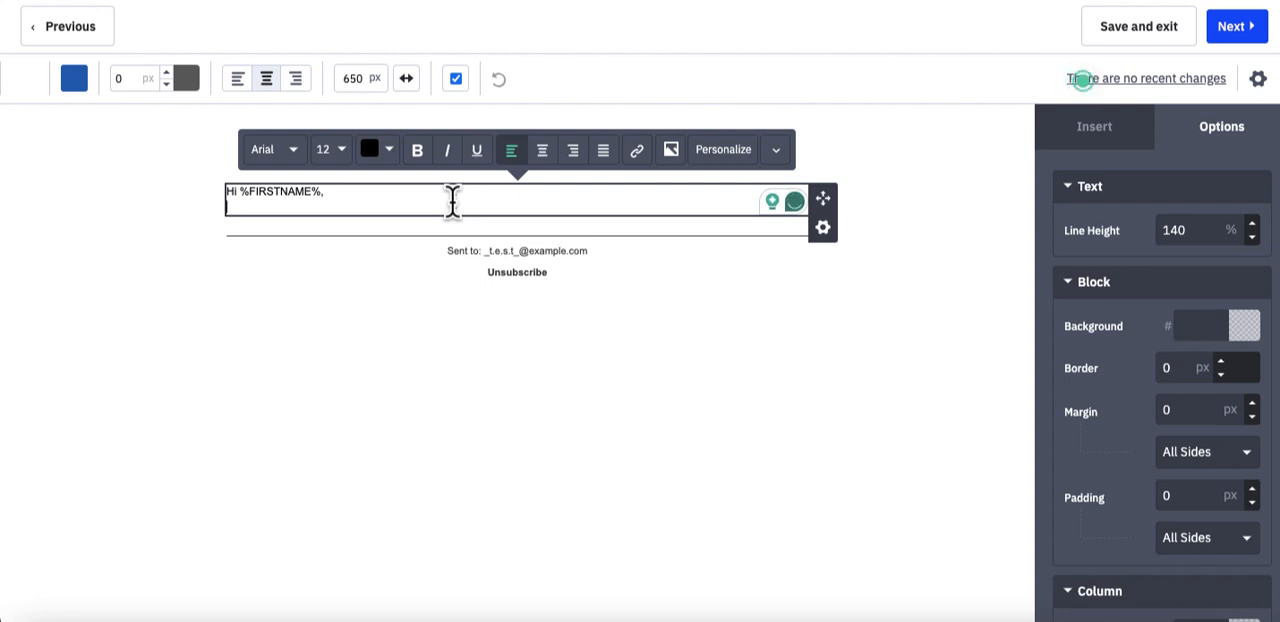
key("Return")
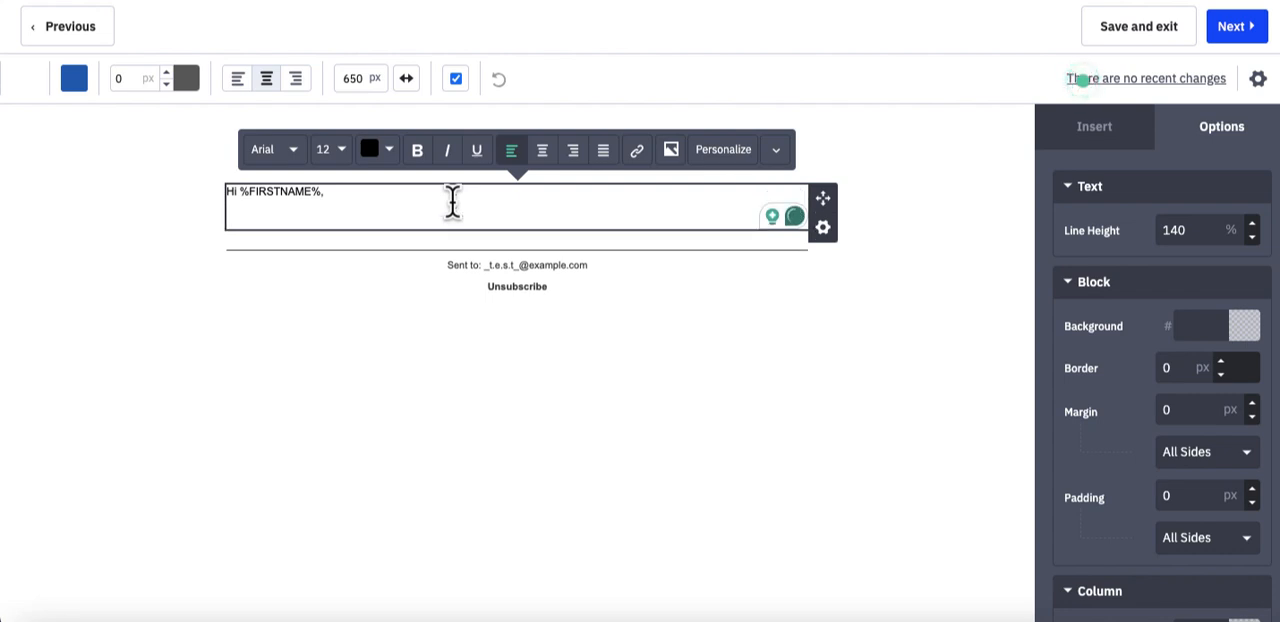
type("T")
key("BackSpace")
type("Did y")
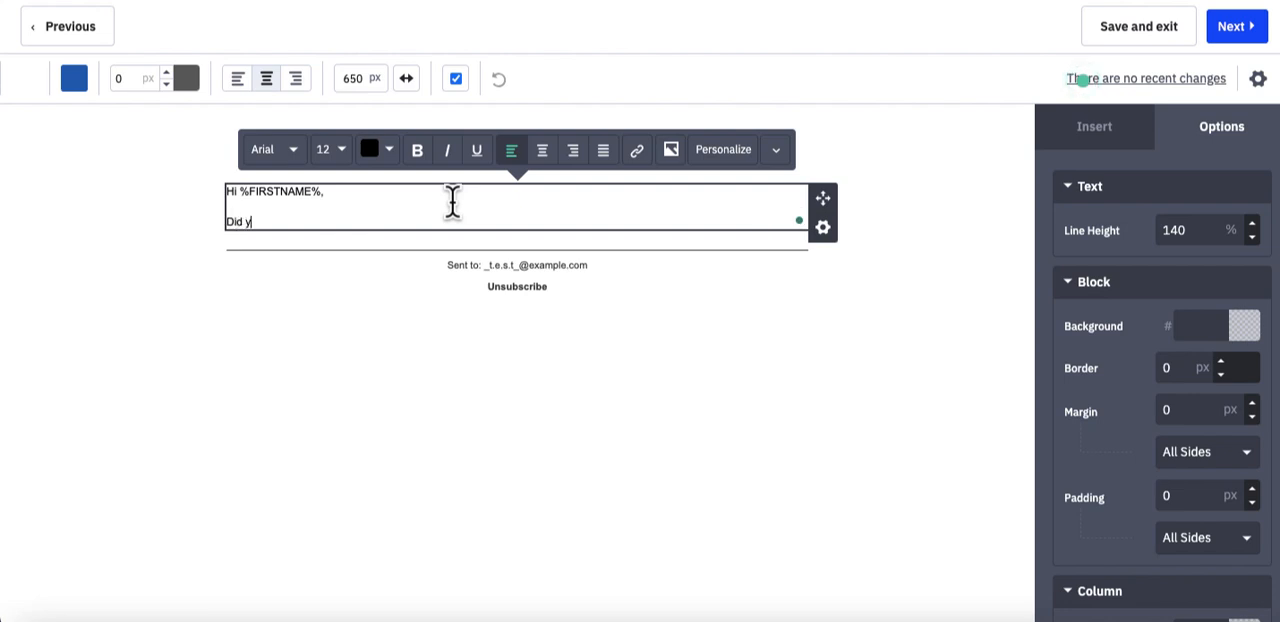
type("ou manage to ")
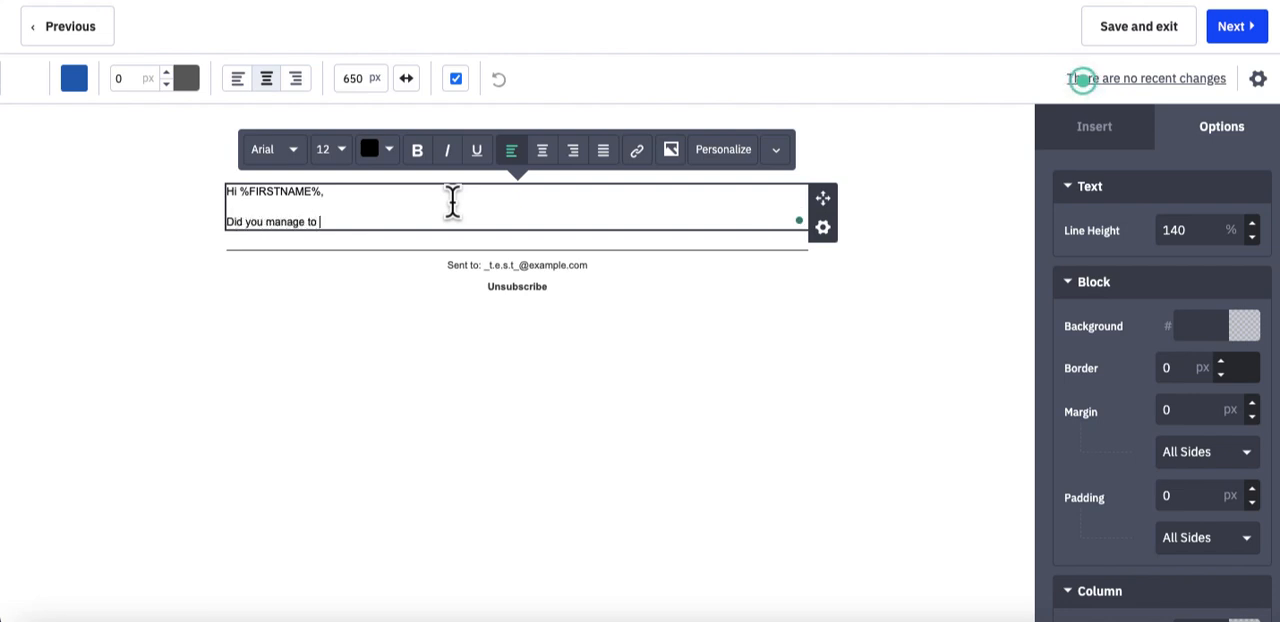
type("see yesterday!")
type("s e")
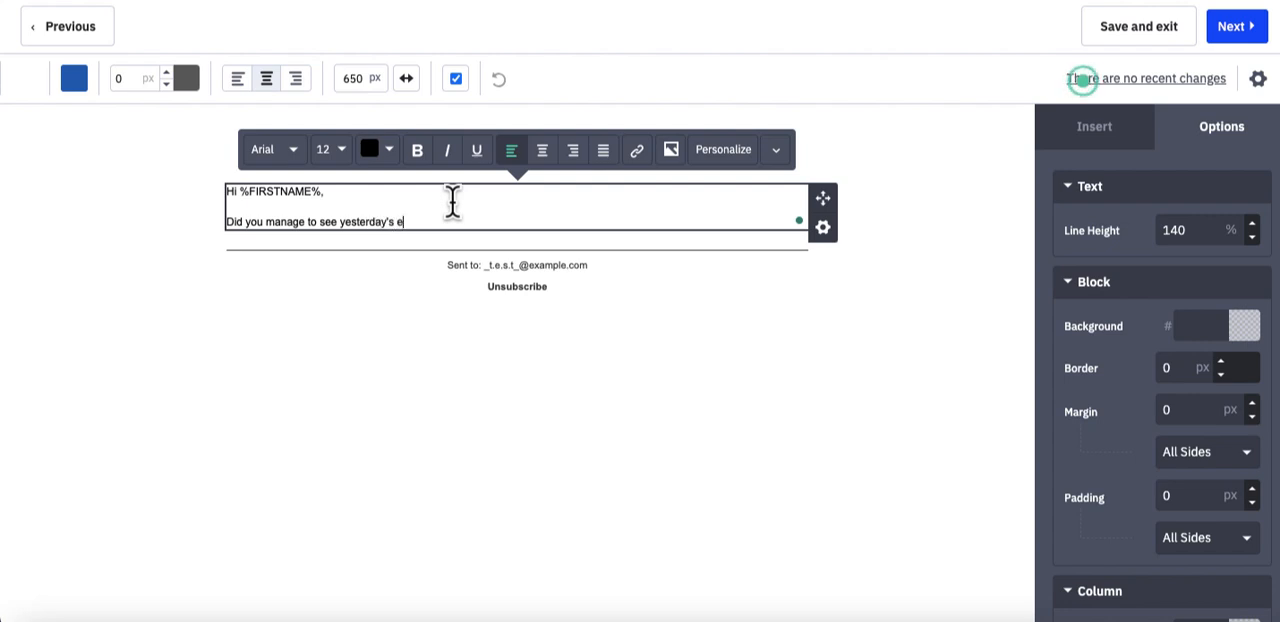
type("mail?")
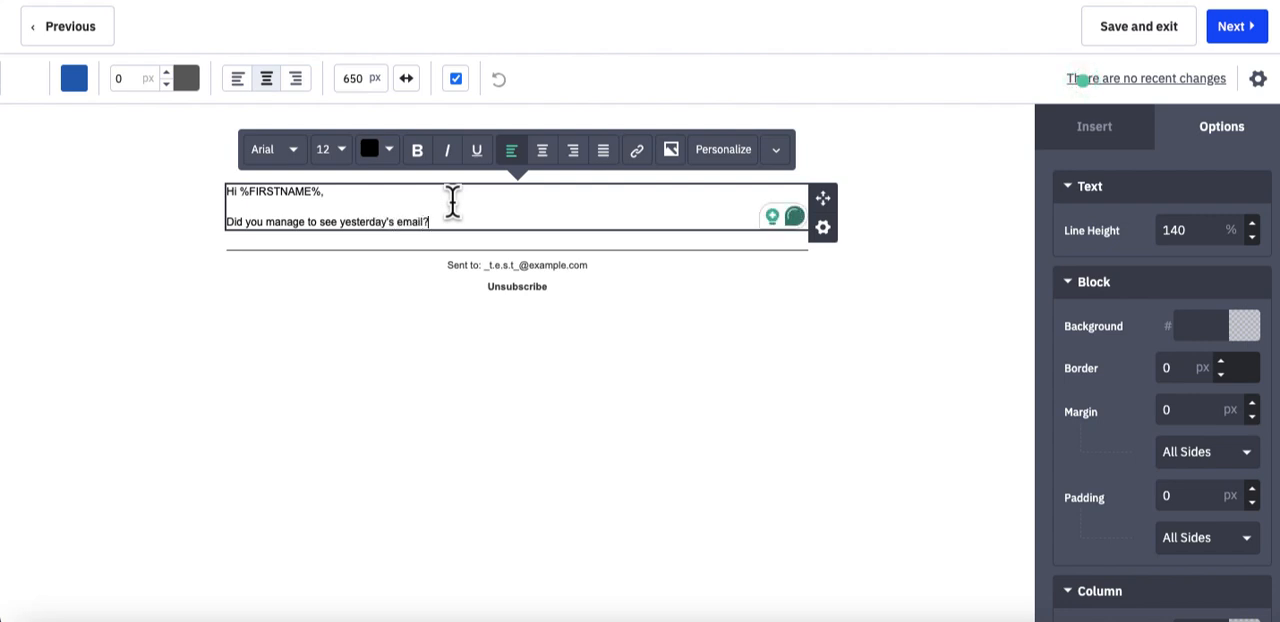
- Add the paragraph "If not then here's the link below..." after the question, followed by a blank line and a new empty line
key("Return")
key("Return")
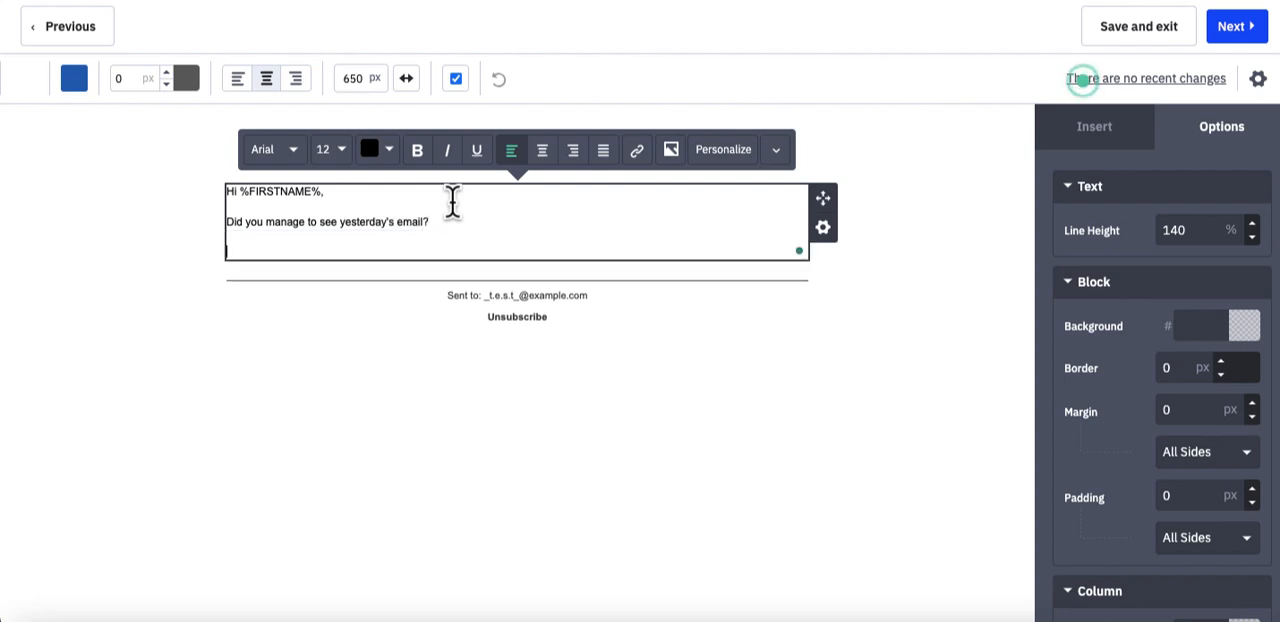
type("If not th")
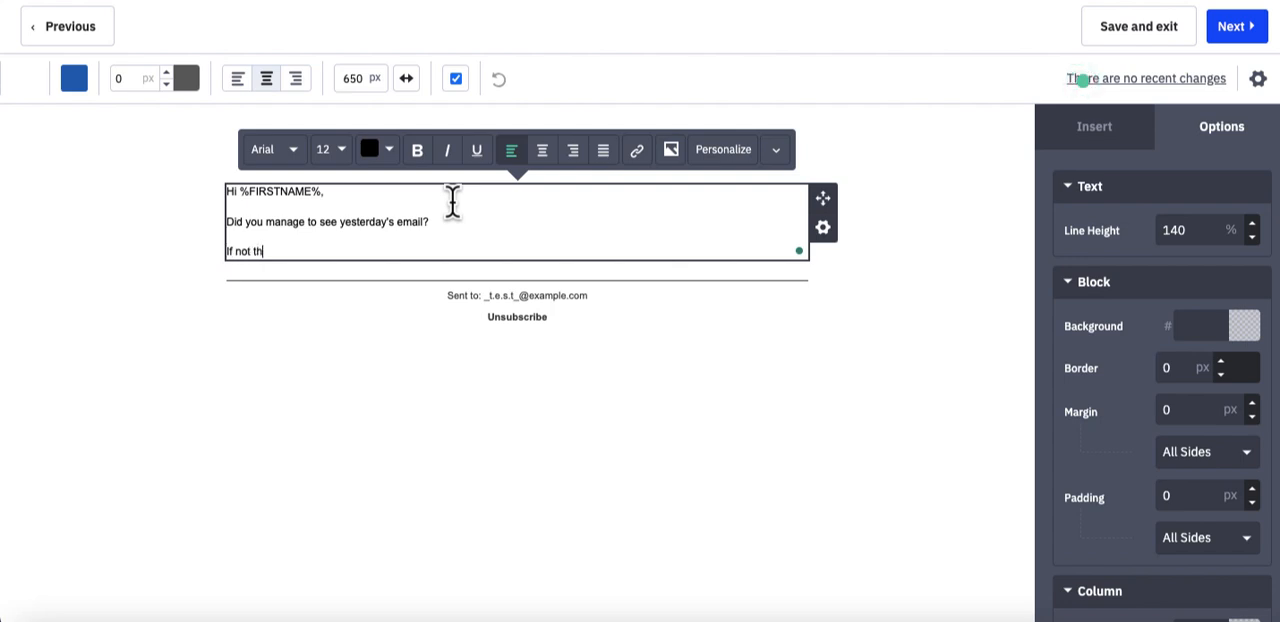
type("en here's ")
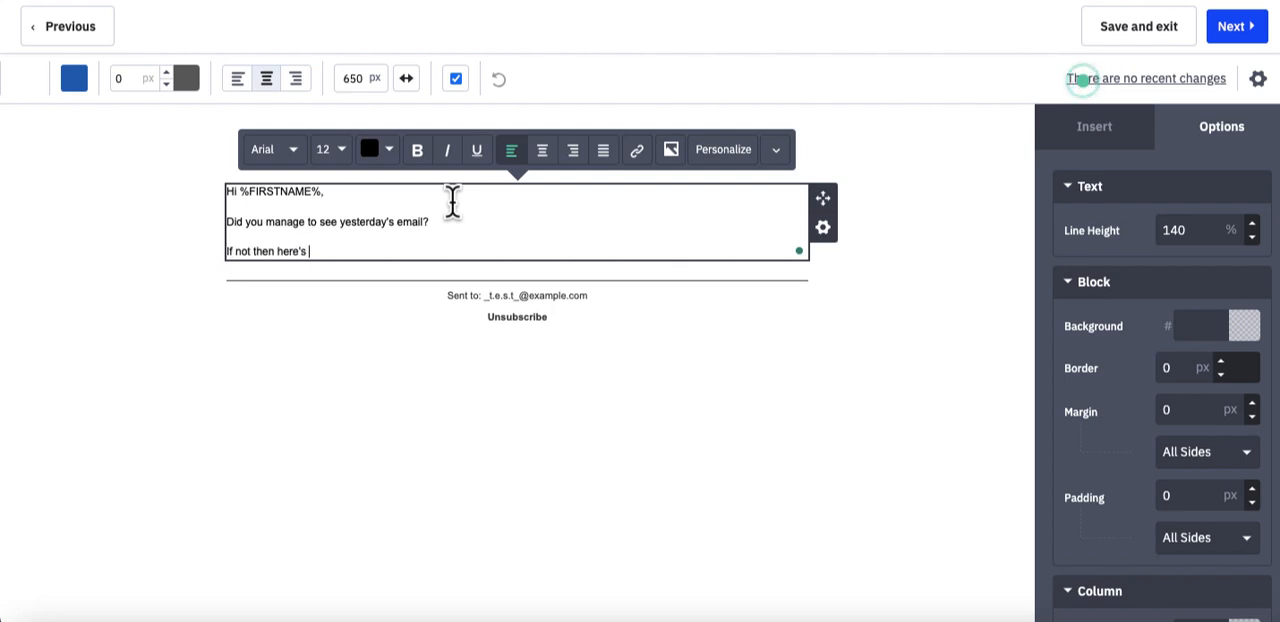
type("the link belo")
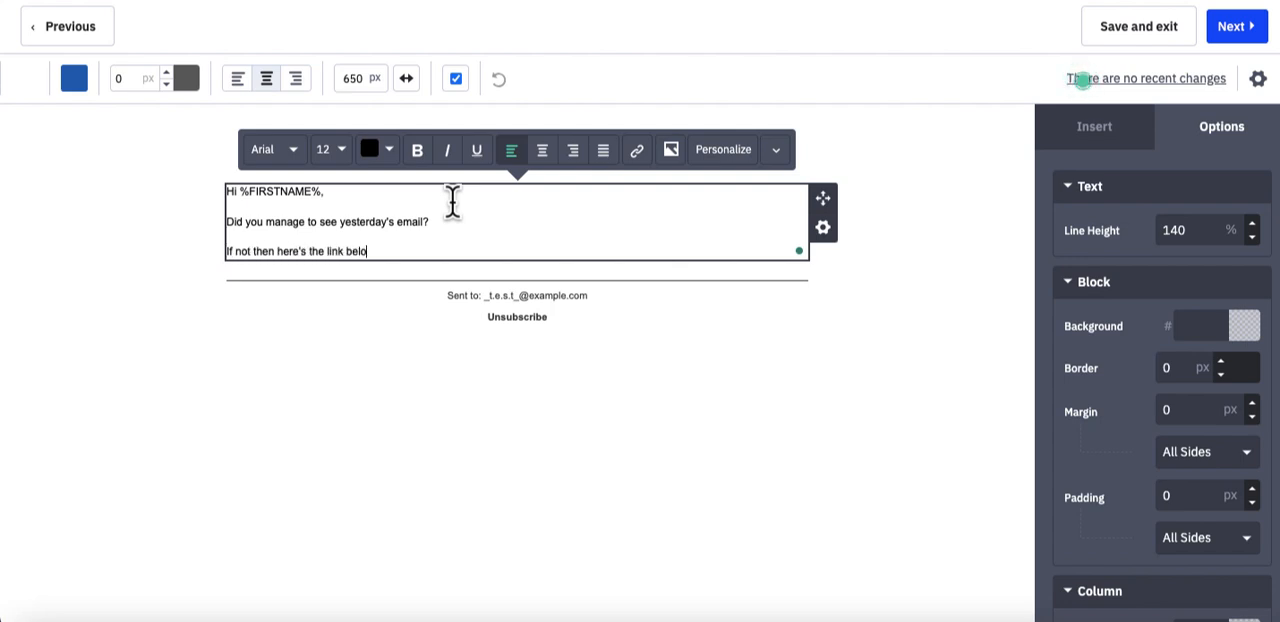
type("w...")
key("Return")
- Close the message with the sign-off "Best regards," followed by a blank line and the sender's first name
key("Return")
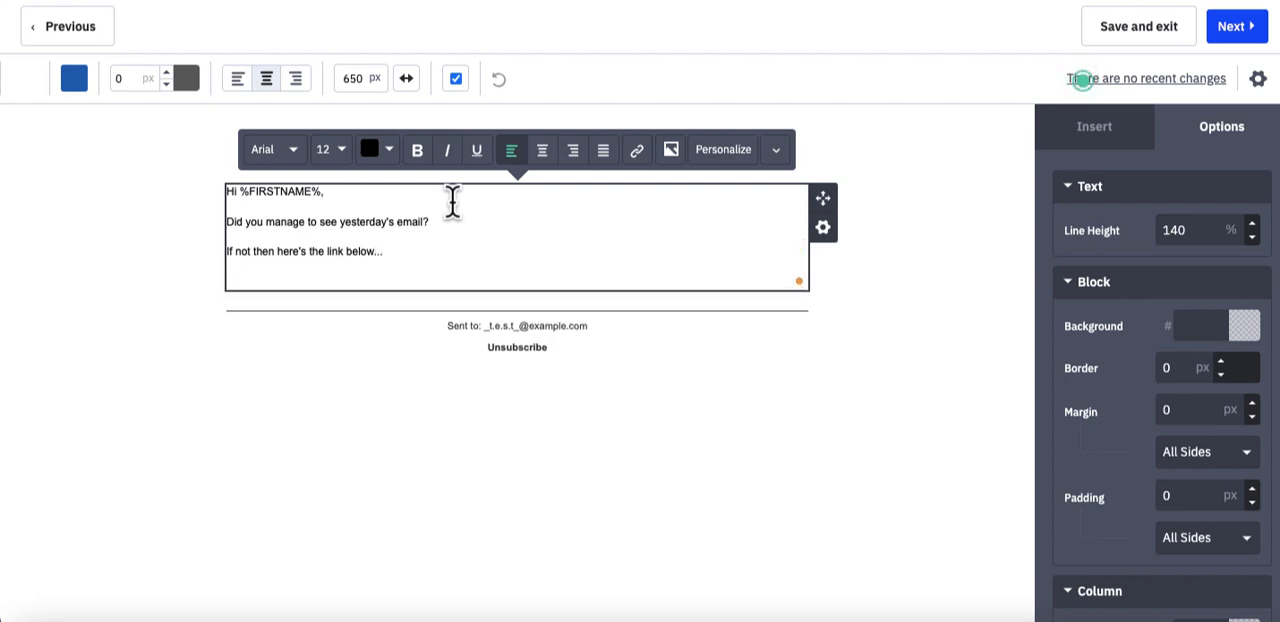
type("Best regards,")
key("Return")
key("Return")
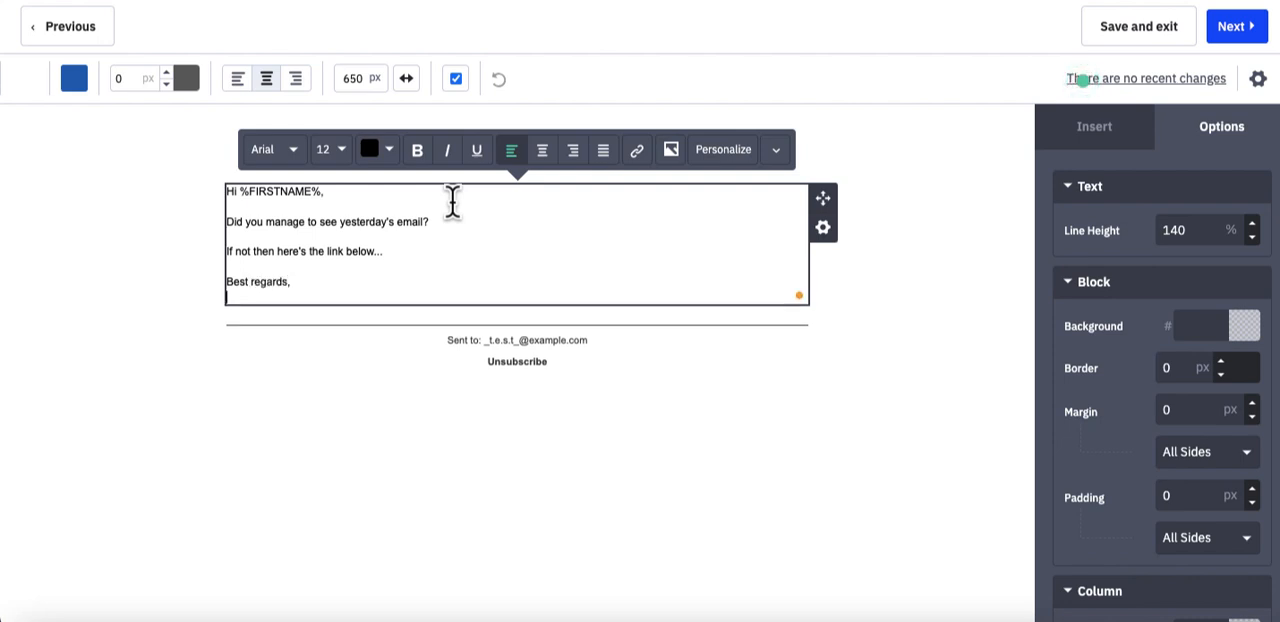
type("Zaf.")
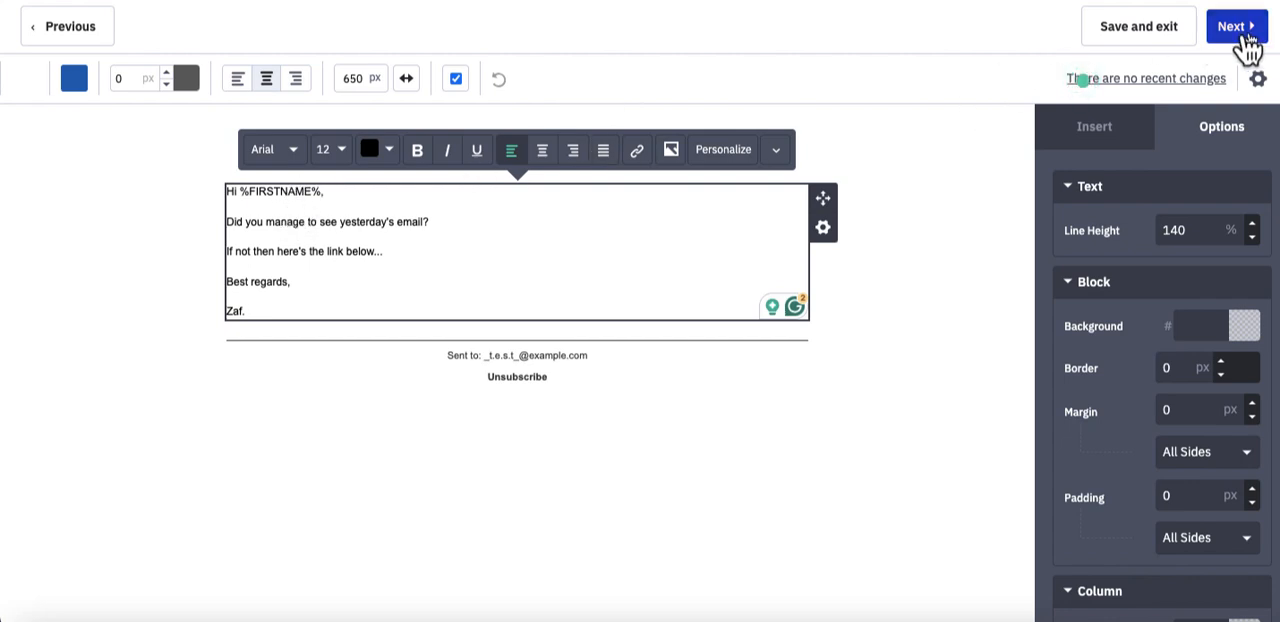
- Finish the email design, continue to the campaign summary, and send a test email to the prefilled test address, dismissing the notification
left_click(902, 60)
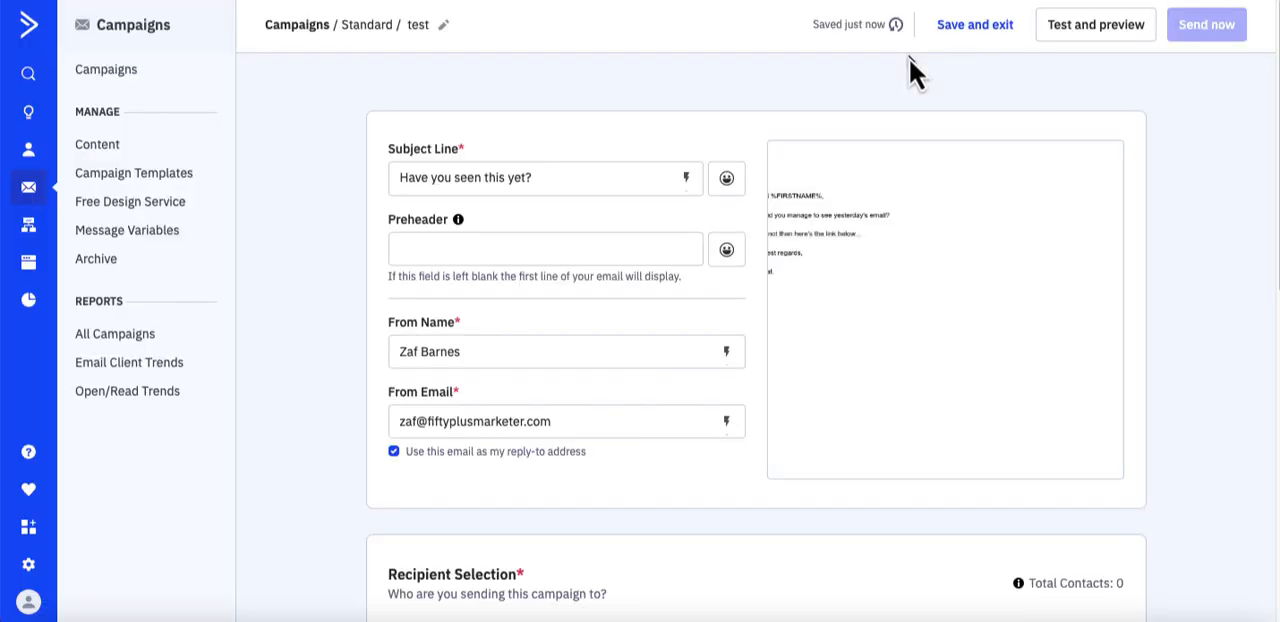
mouse_move(883, 355)
left_click(1072, 40)
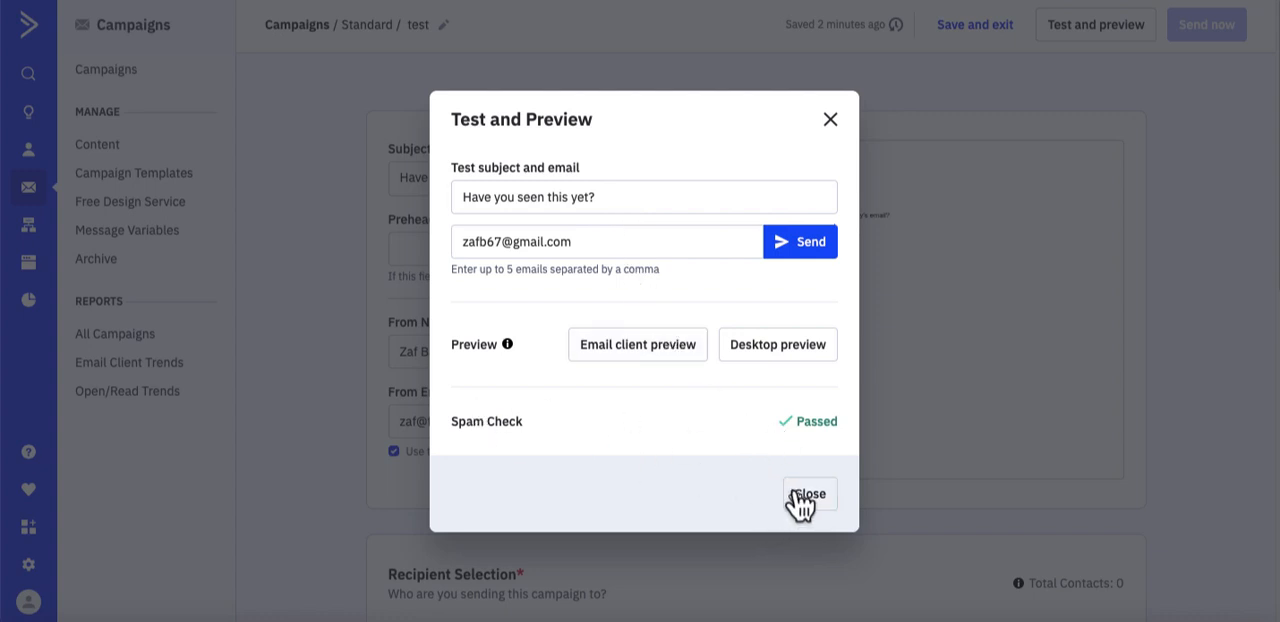
left_click(787, 250)
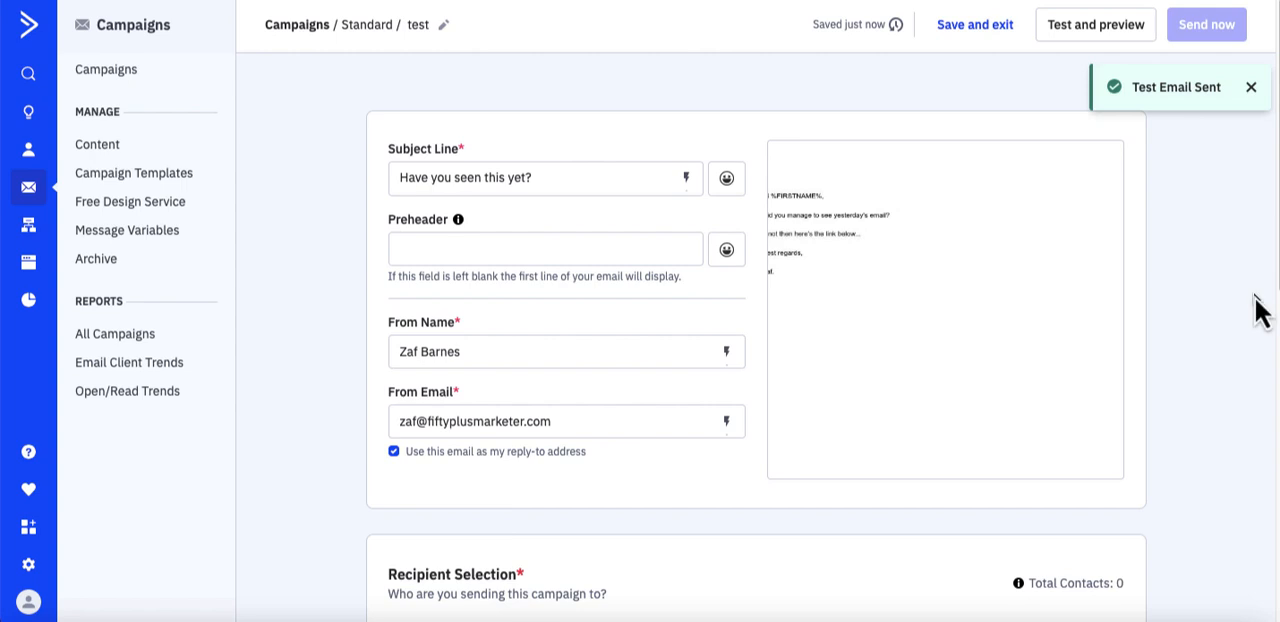
mouse_move(1115, 278)
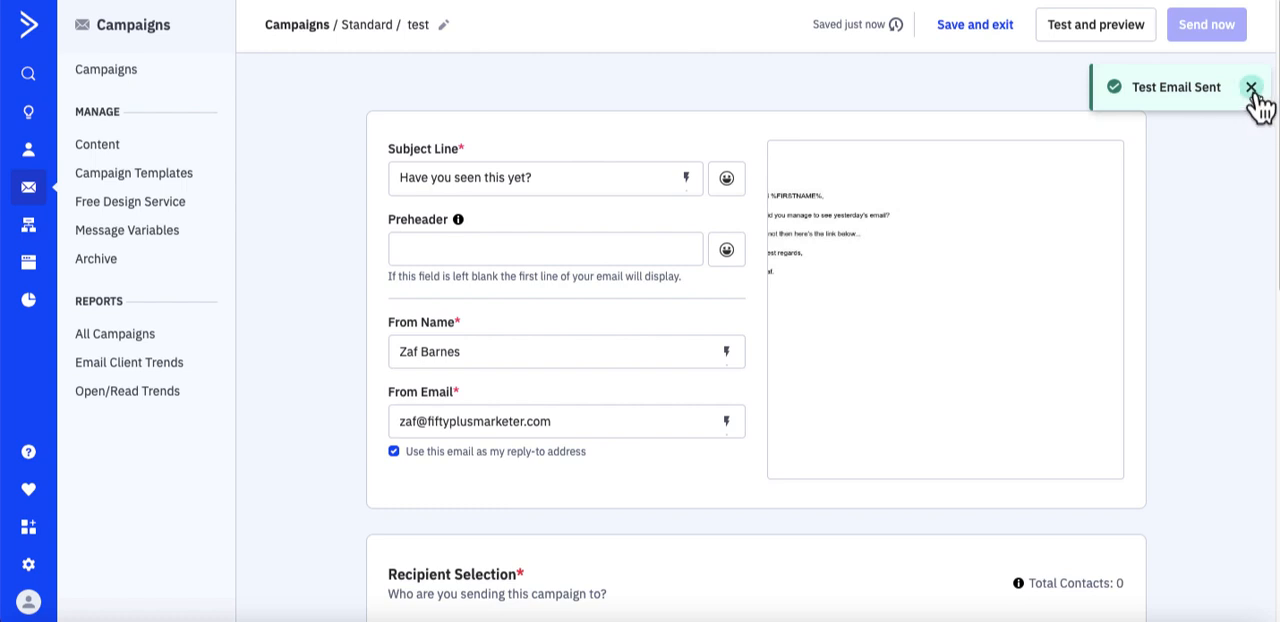
left_click(1251, 88)
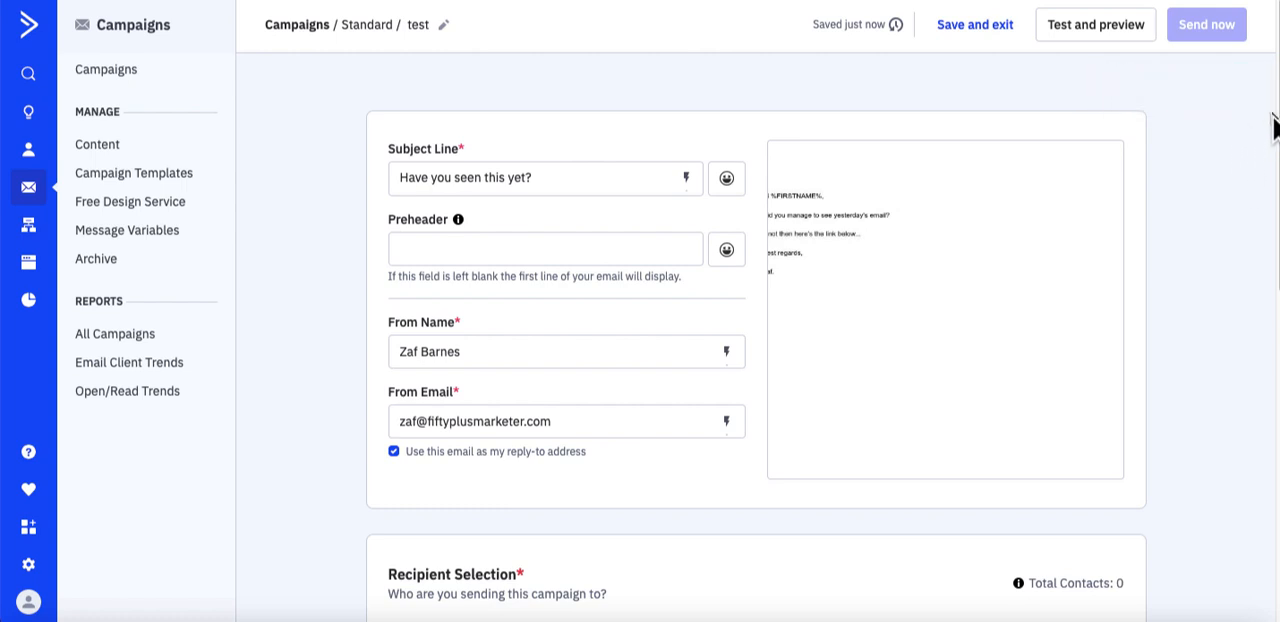